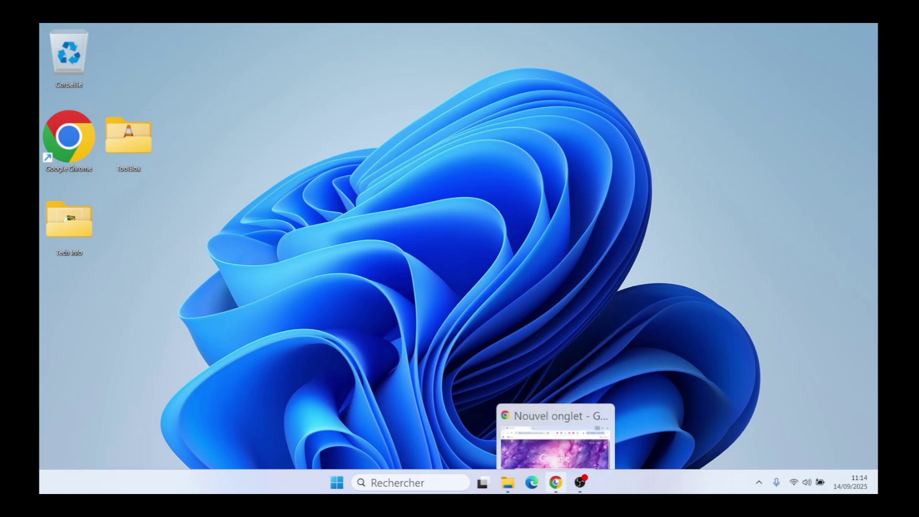
Search Google for virtualbox and open the download page of the official Oracle VirtualBox site
click(180, 371)
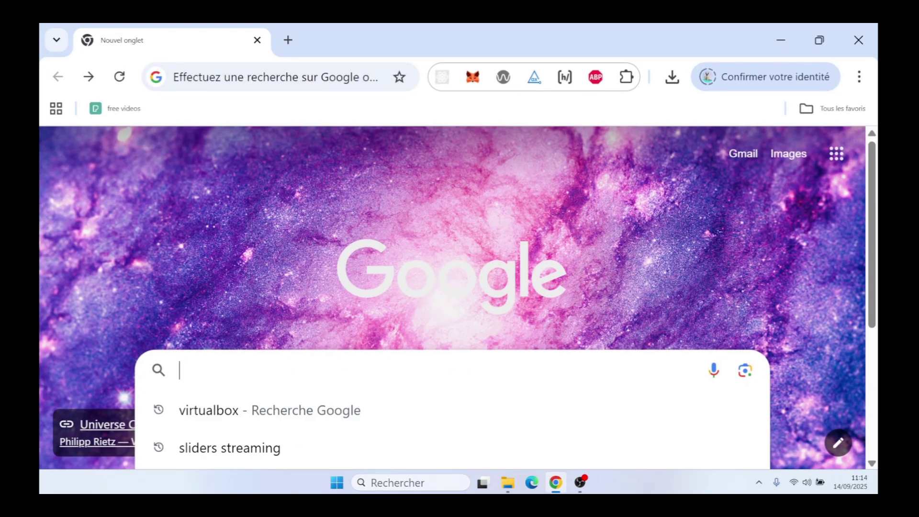
key(Down)
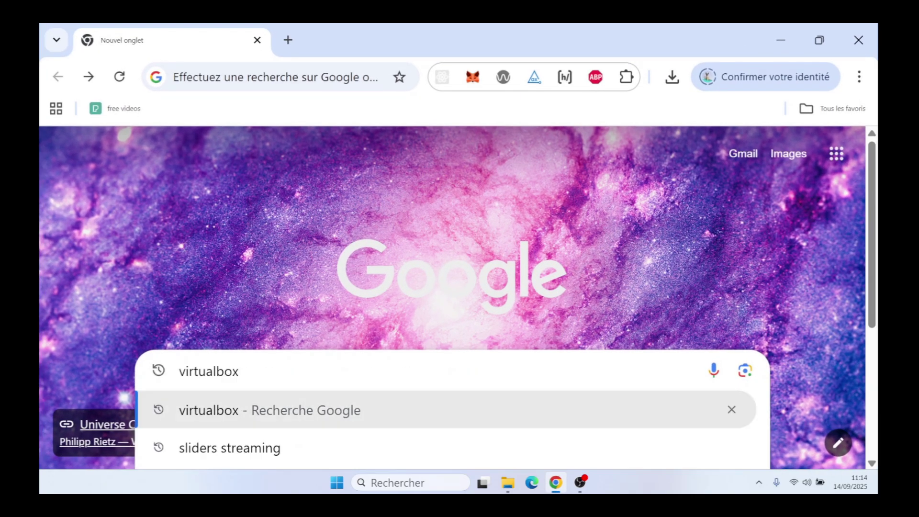
key(Return)
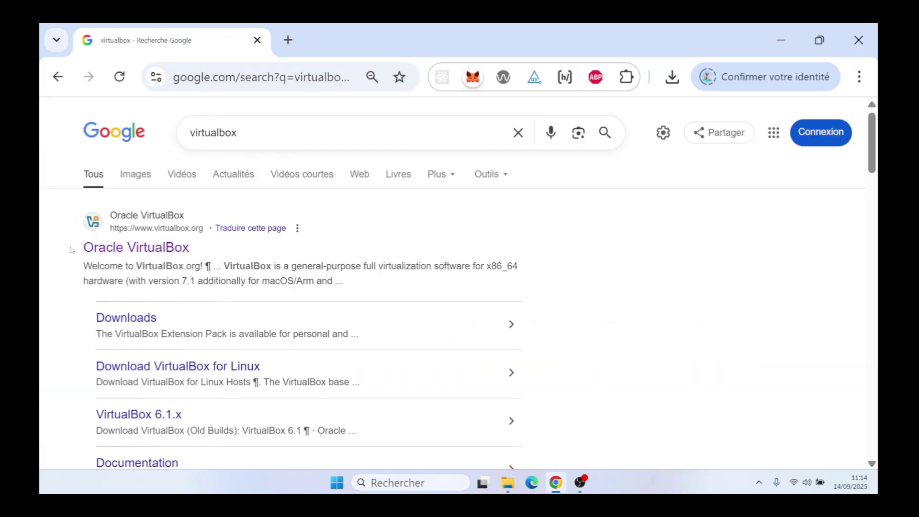
click(143, 250)
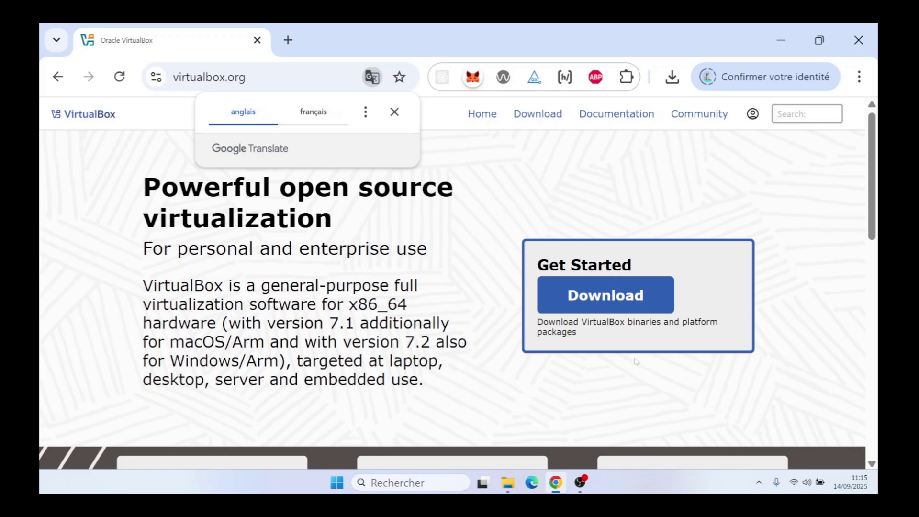
click(571, 300)
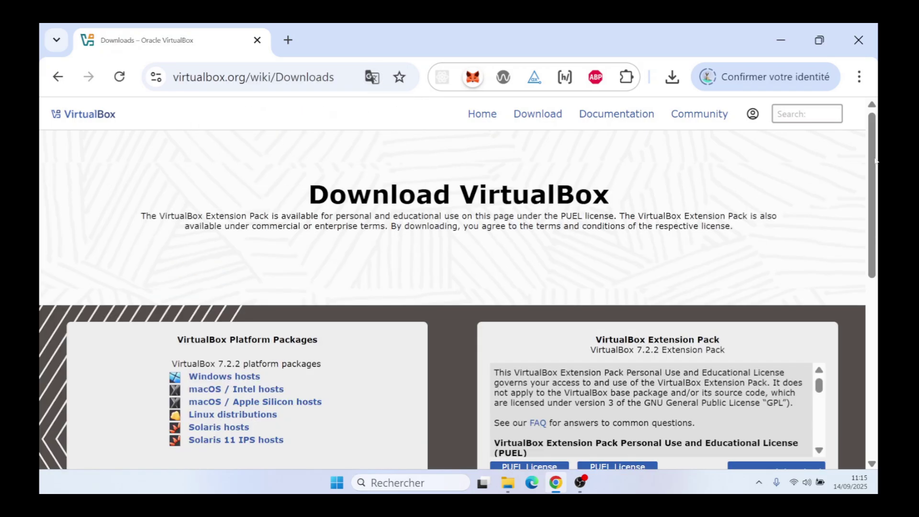
Start downloading the VirtualBox 7.2.2 platform package for Windows hosts and cancel that download
drag(875, 160, 876, 182)
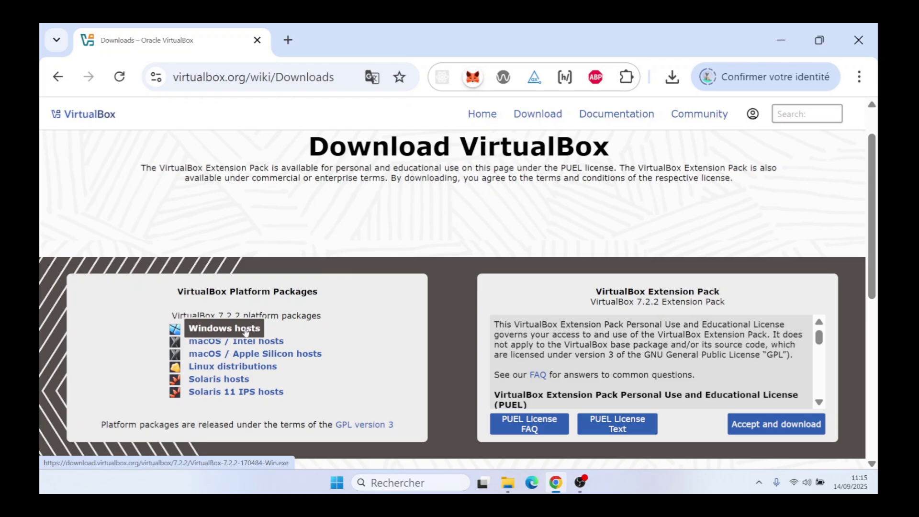
click(216, 328)
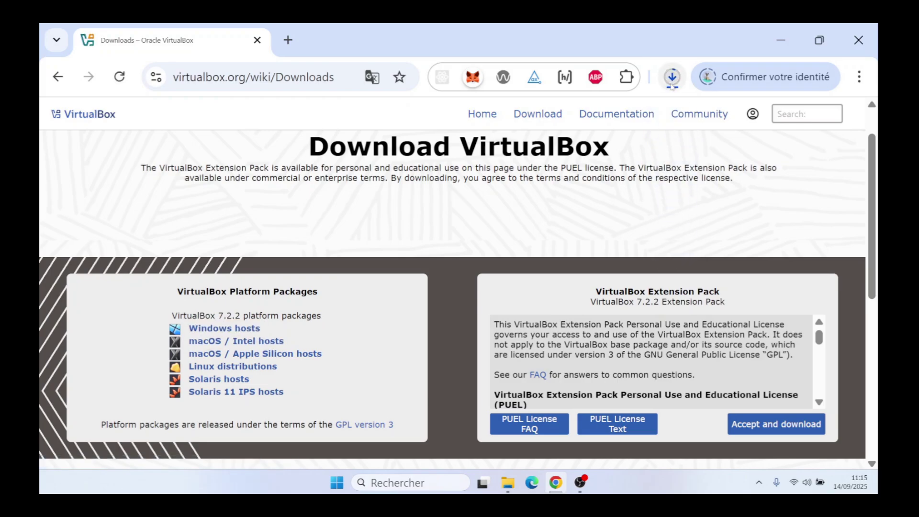
click(672, 82)
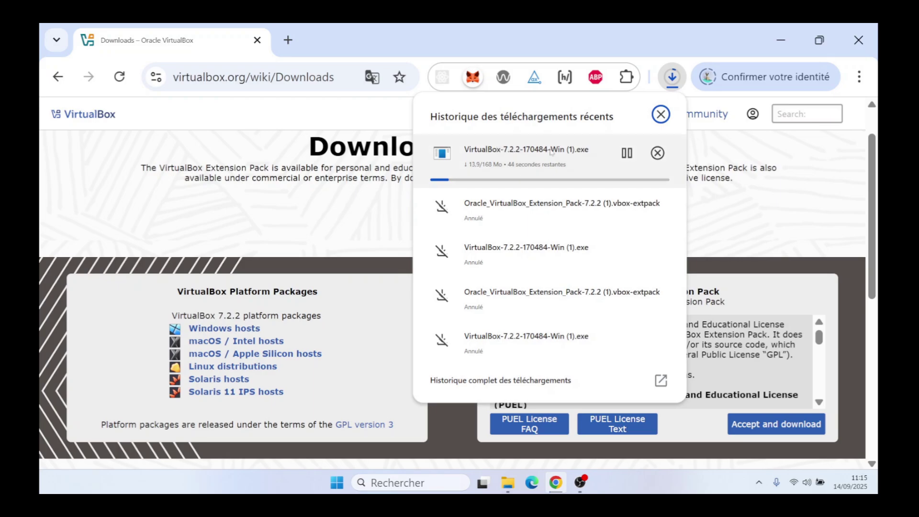
click(657, 153)
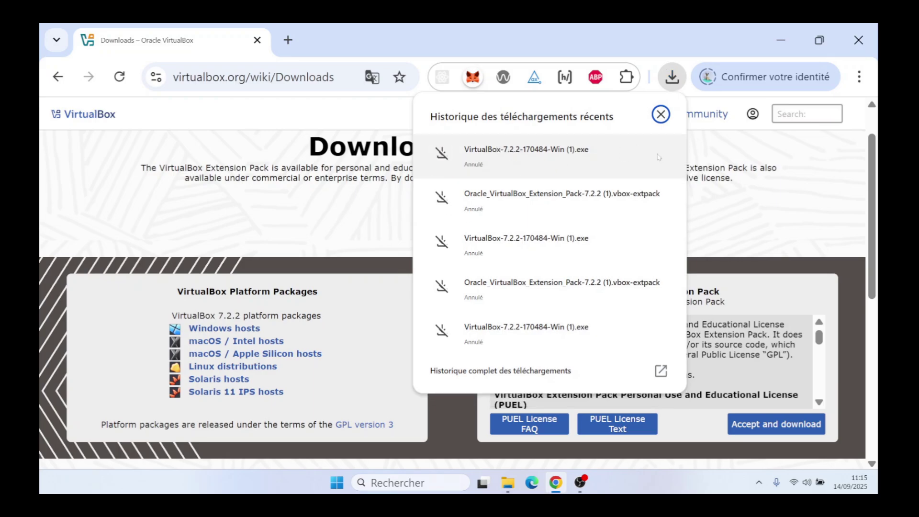
click(733, 226)
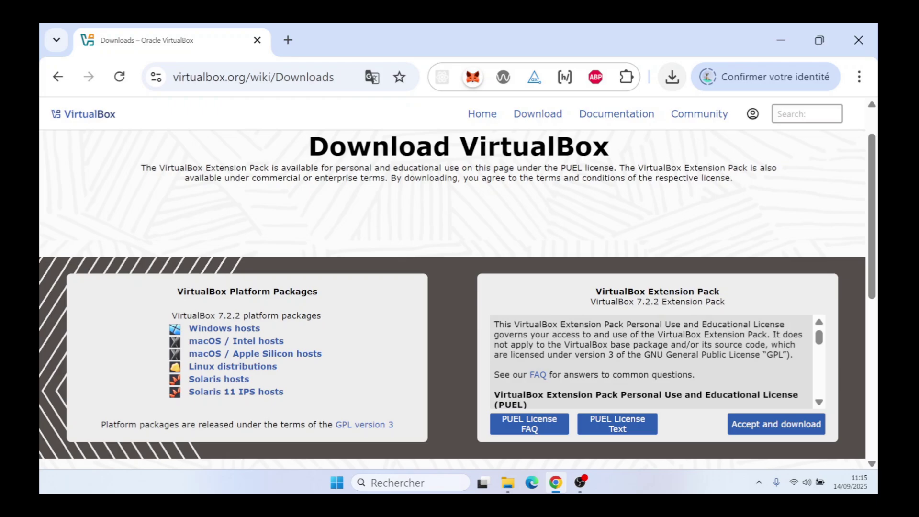
Accept the licence and start the VirtualBox 7.2.2 Extension Pack download, and cancel it
click(765, 427)
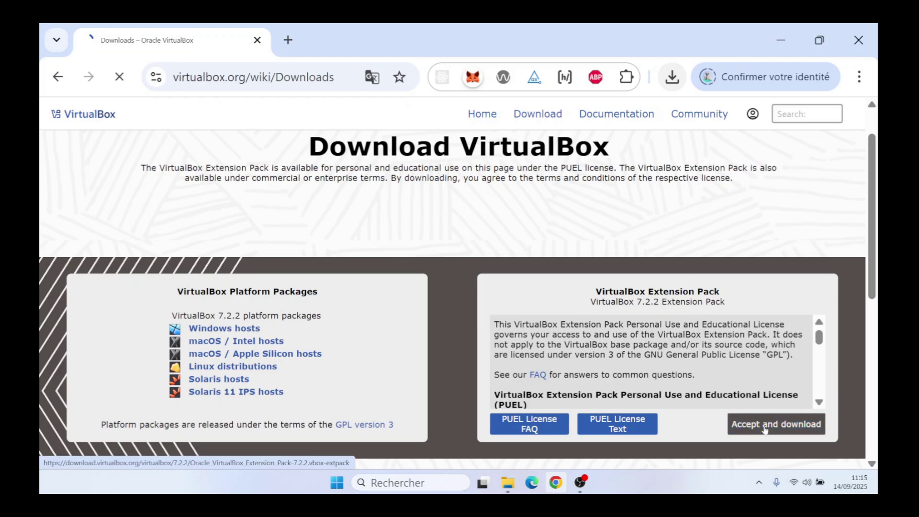
click(670, 78)
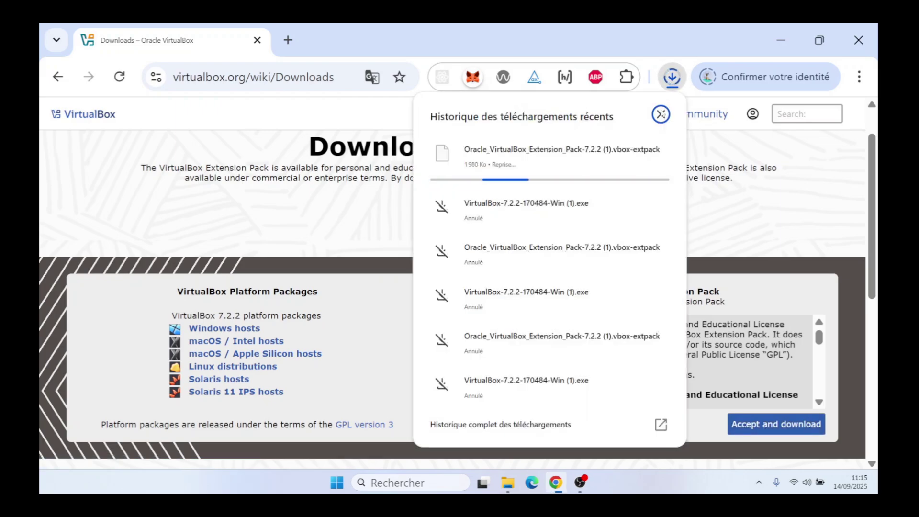
mouse_move(657, 154)
click(657, 154)
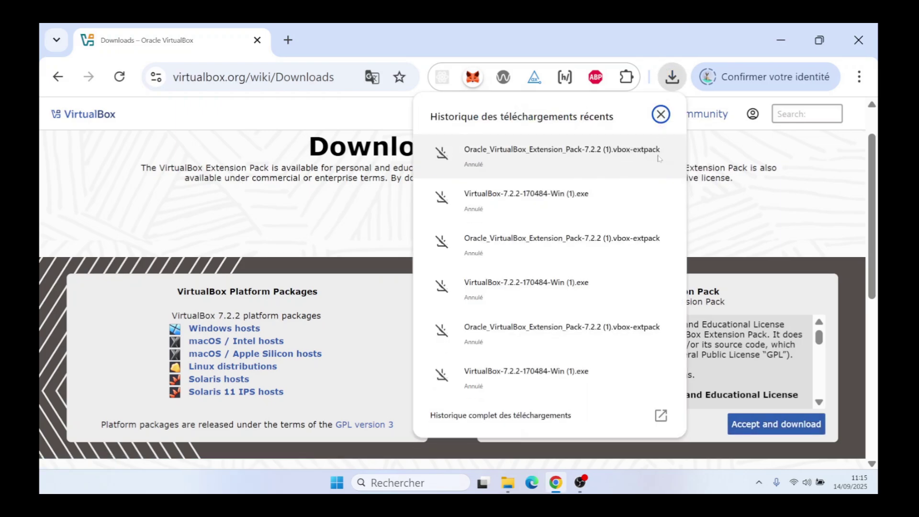
click(724, 220)
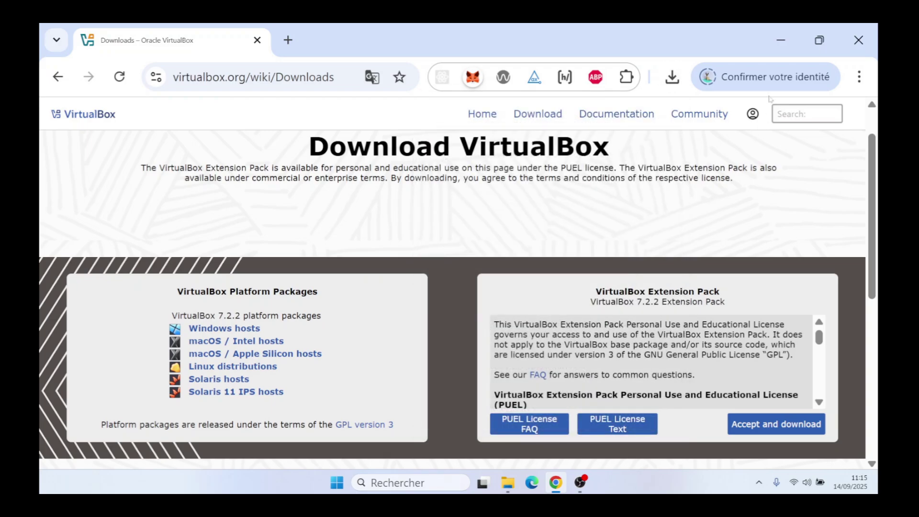
Launch the VirtualBox-7.2.2-170484-Win.exe installer from the Downloads folder in File Explorer and clear other windows off the desktop
click(782, 41)
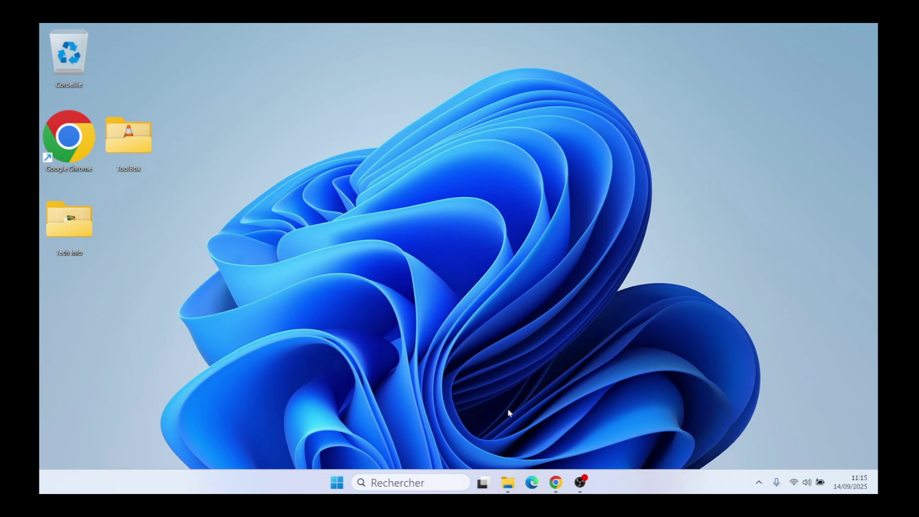
click(508, 481)
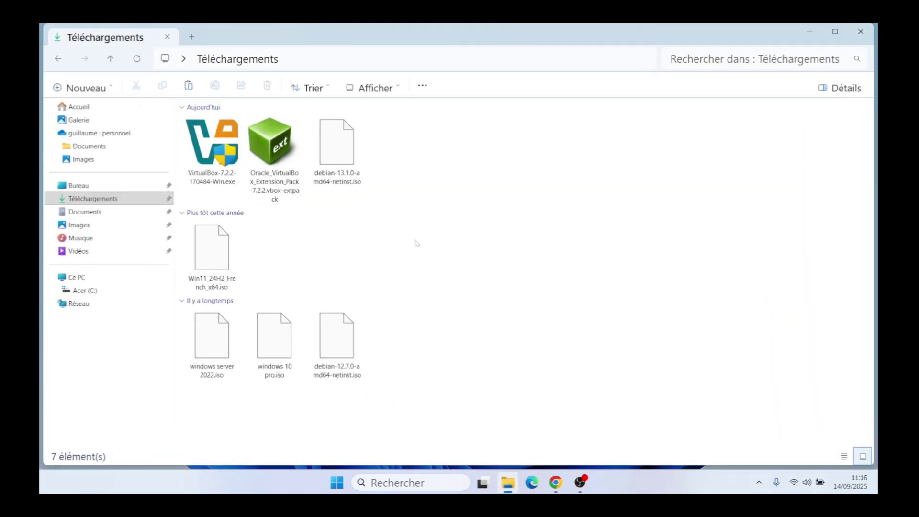
double_click(207, 140)
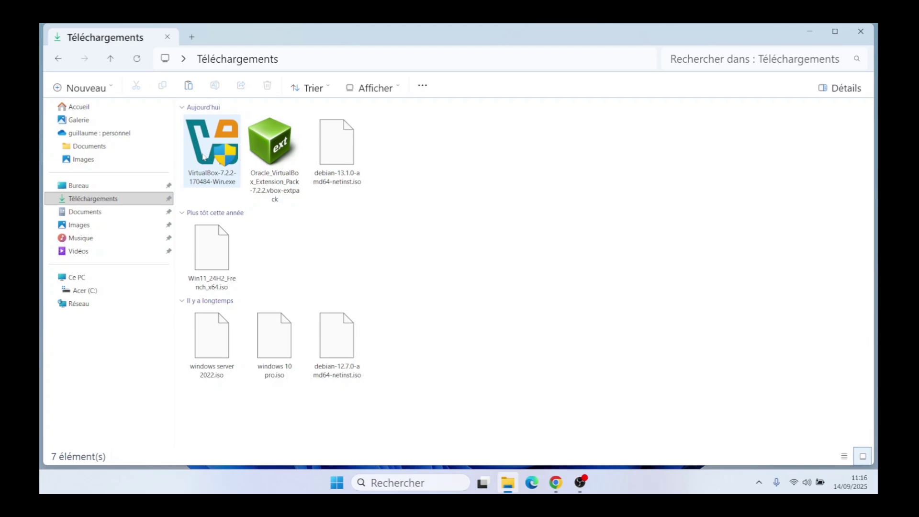
double_click(202, 156)
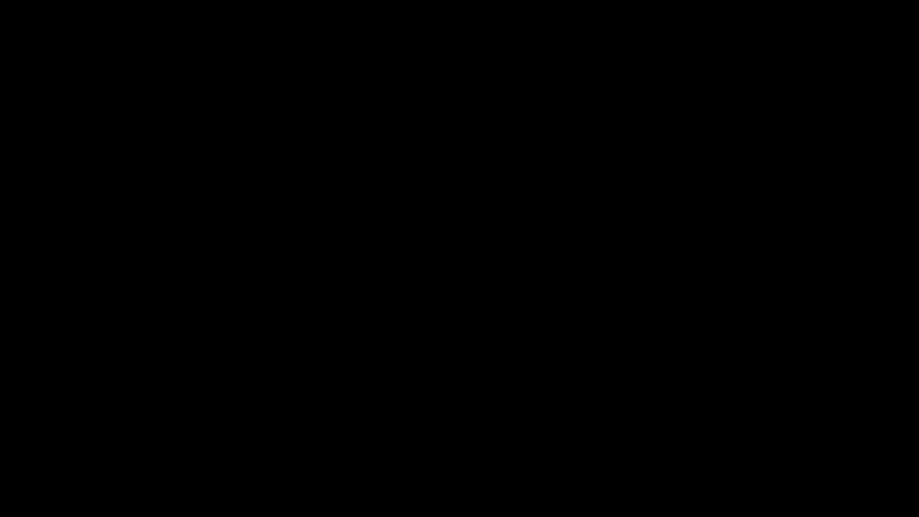
click(415, 359)
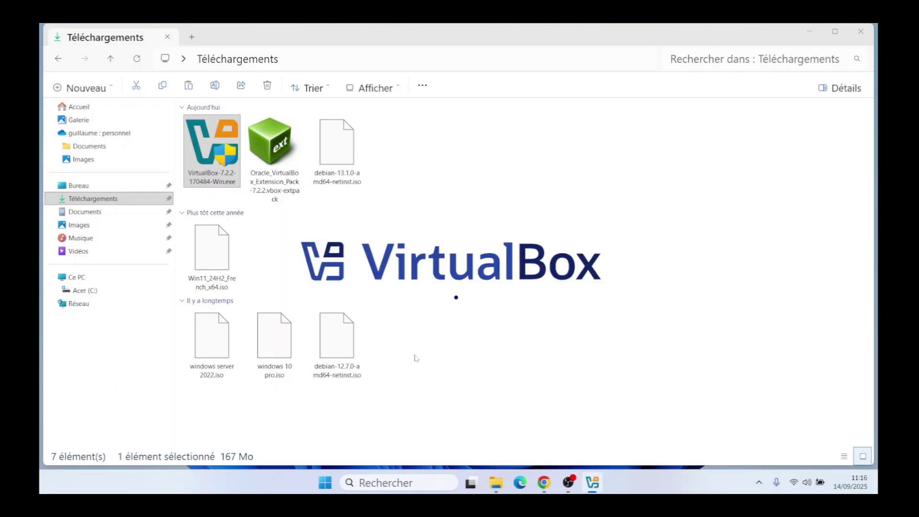
click(809, 31)
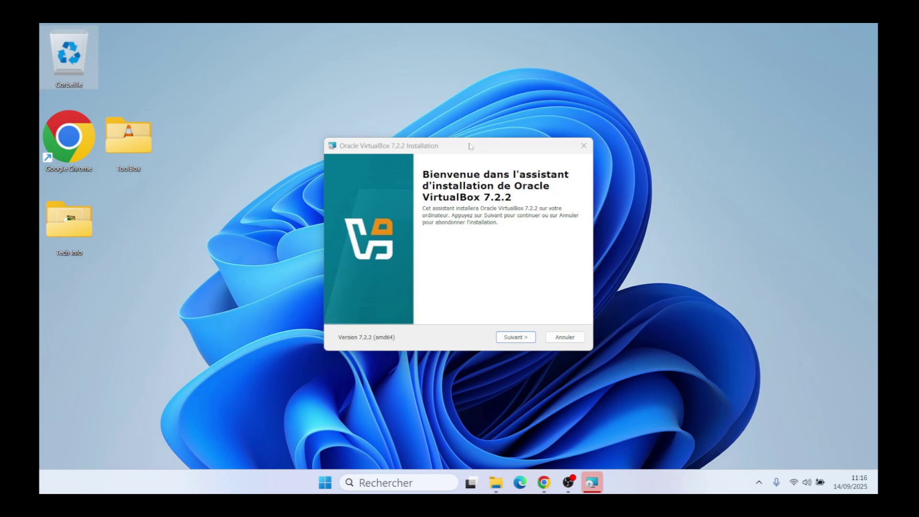
Accept the licence terms and go through the setup with the default features and location, agreeing to the temporary network disconnection
click(516, 338)
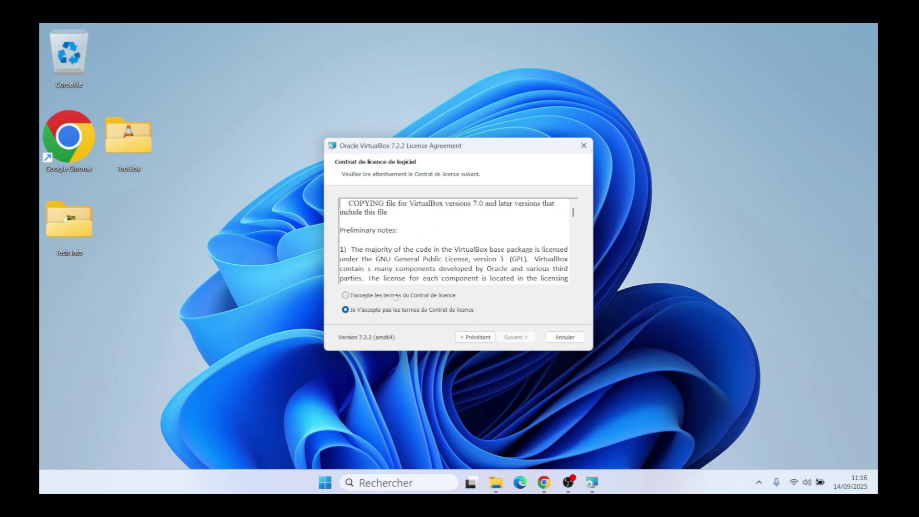
click(394, 297)
click(517, 338)
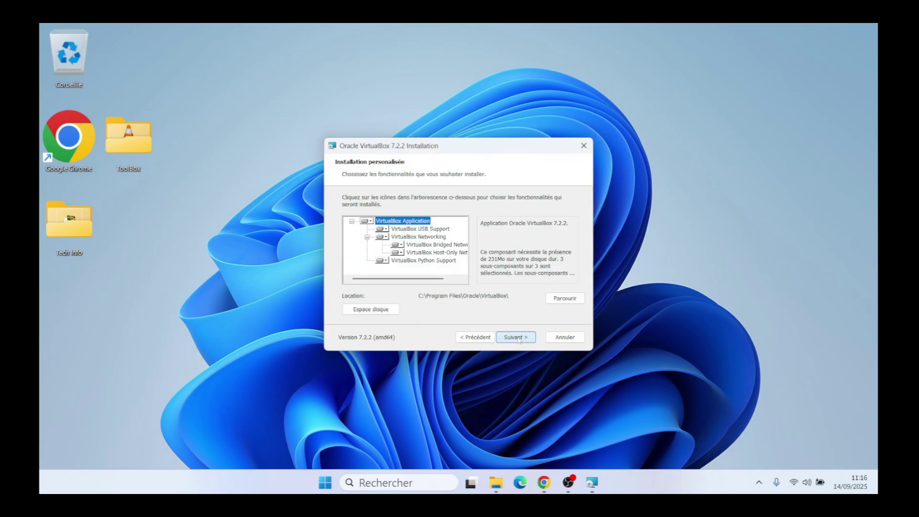
click(518, 338)
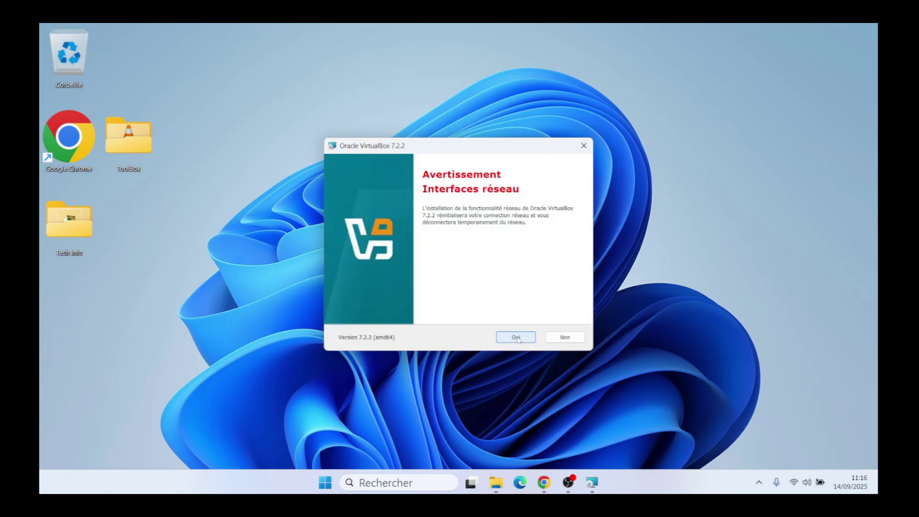
click(516, 338)
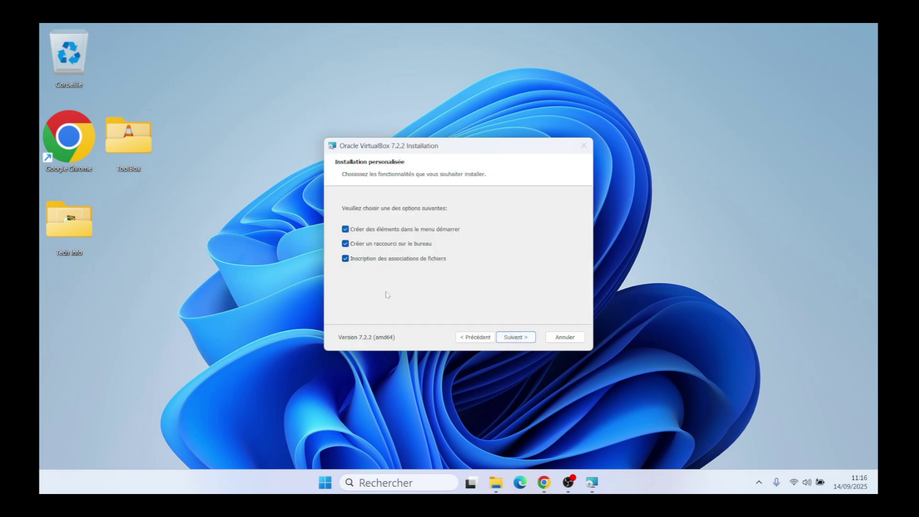
Confirm the shortcut and file association options, install VirtualBox 7.2.2, and finish the wizard with the program set to start
click(345, 229)
click(523, 337)
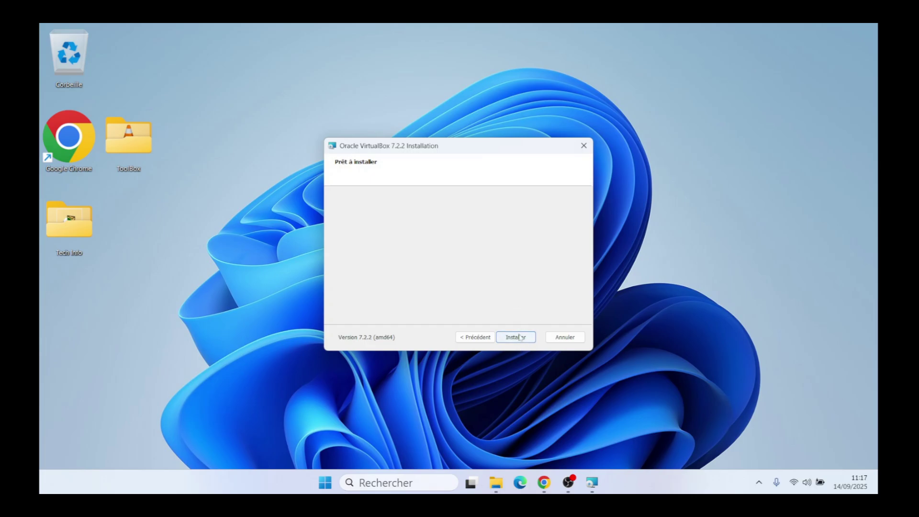
click(521, 338)
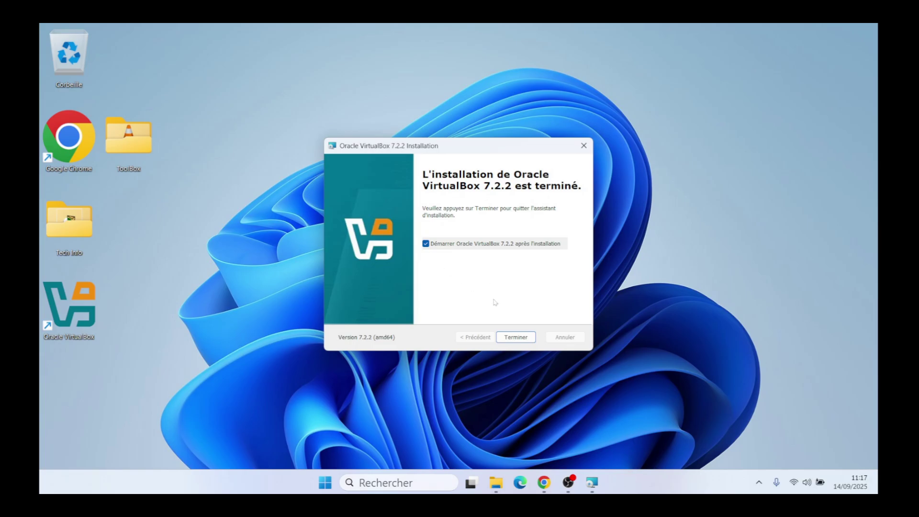
click(514, 338)
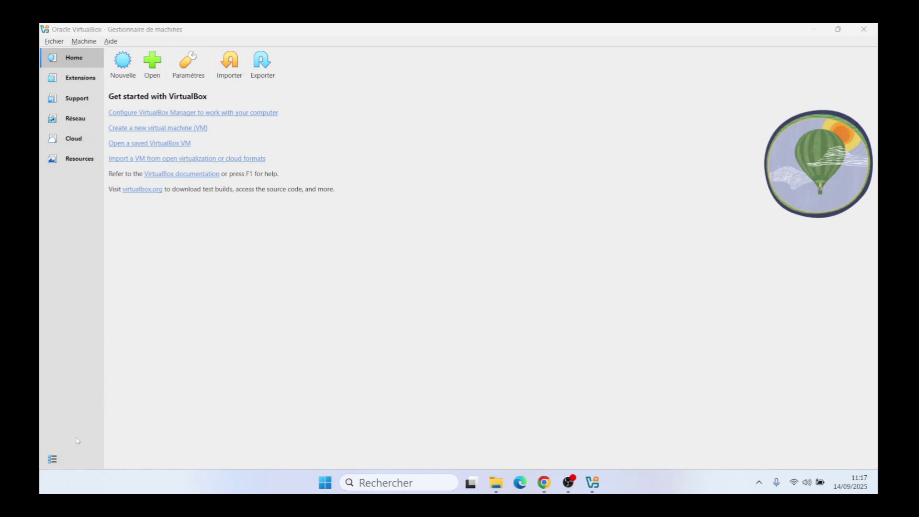
Hide the tool names beside the VirtualBox Manager's icons and show them again
click(52, 459)
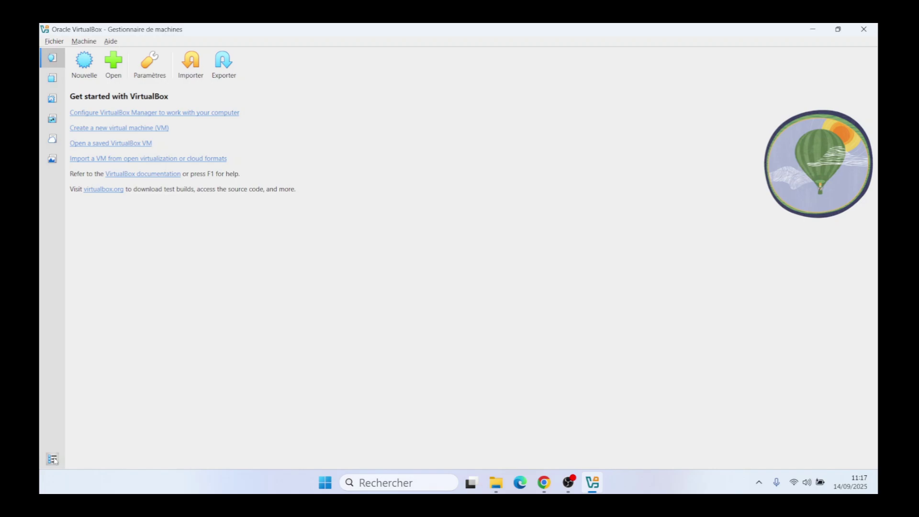
click(52, 459)
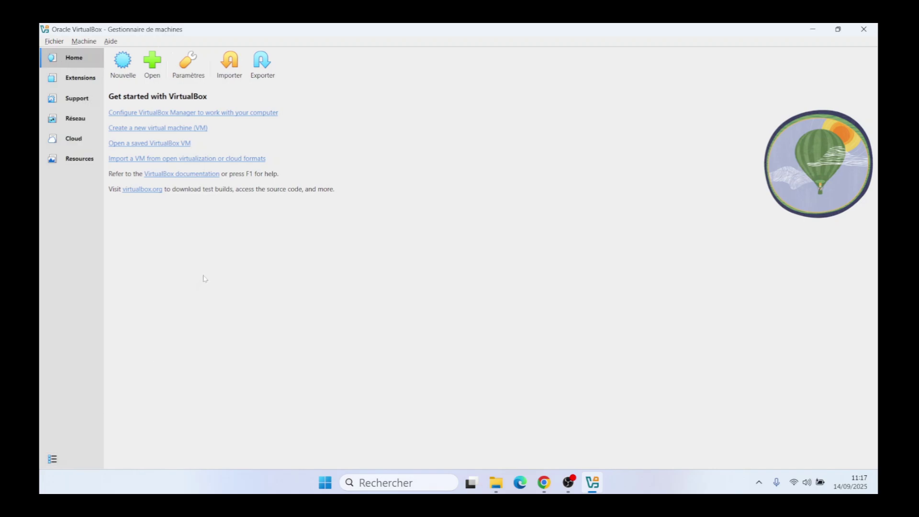
Uninstall the existing Oracle VirtualBox Extension Pack from the extensions list
click(82, 78)
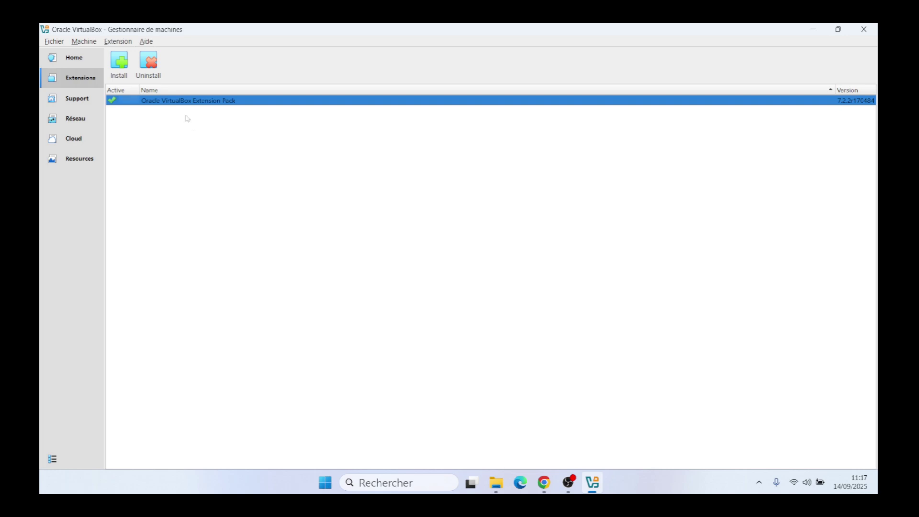
click(148, 64)
click(431, 290)
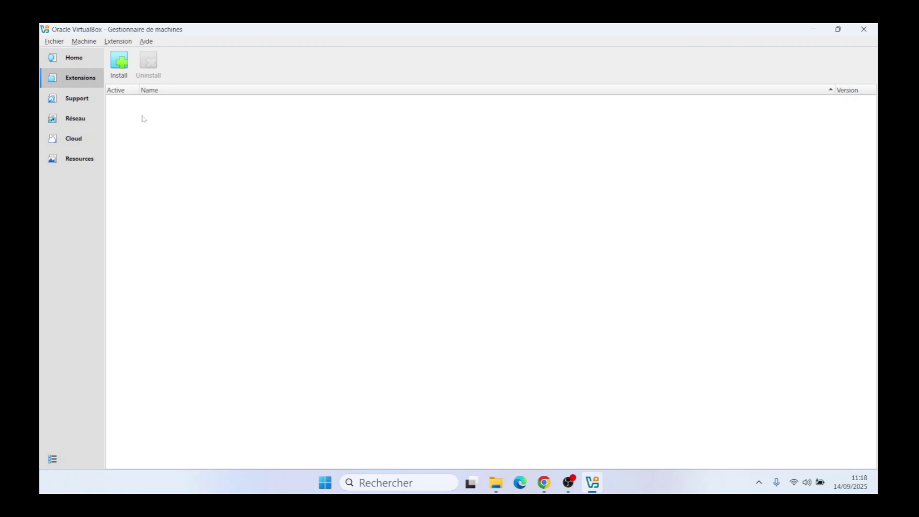
Install Oracle_VirtualBox_Extension_Pack-7.2.2.vbox-extpack from the Téléchargements folder and accept its licence after going through it to the end
click(120, 71)
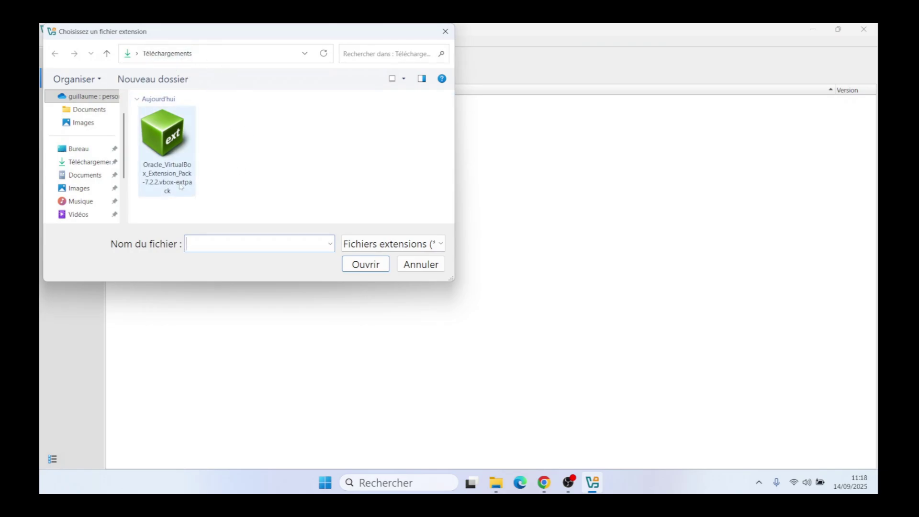
click(158, 147)
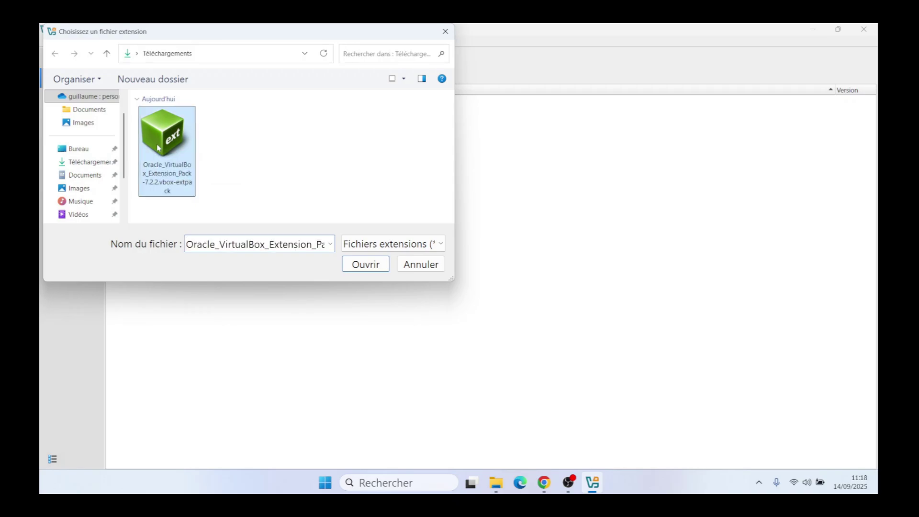
click(375, 266)
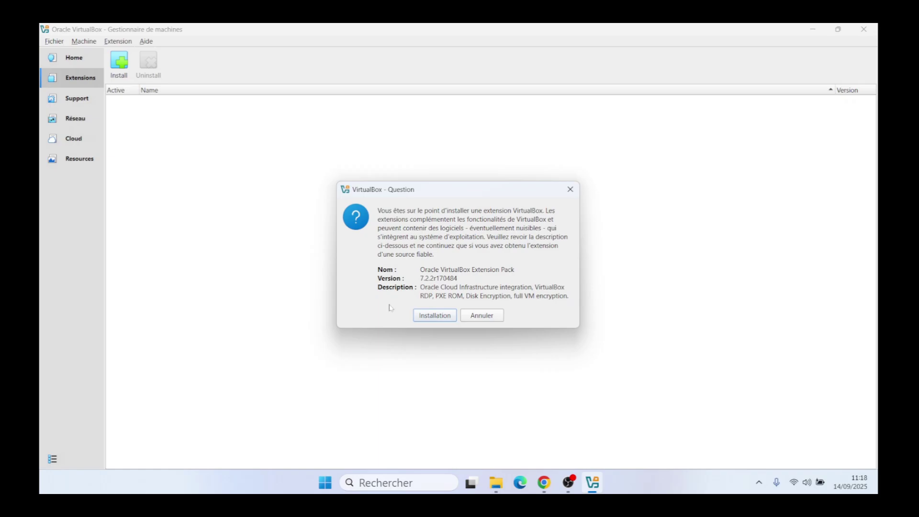
click(418, 313)
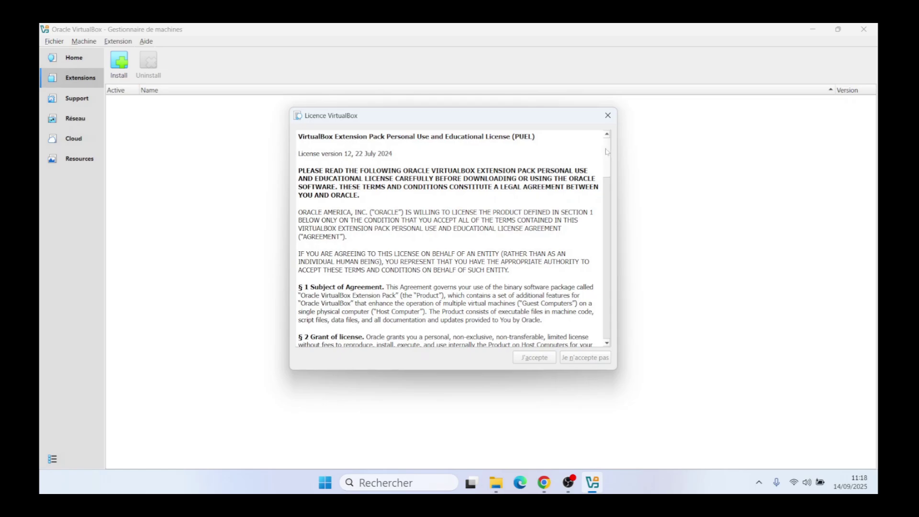
drag(606, 152, 615, 325)
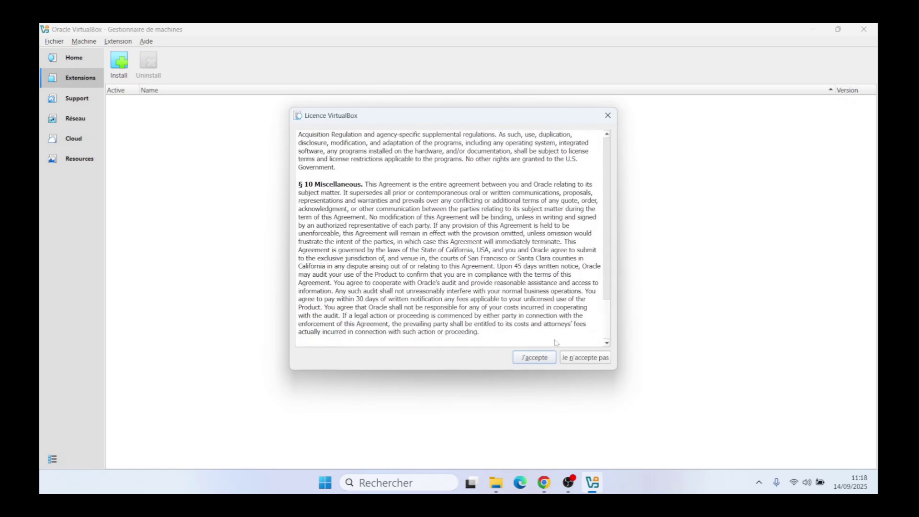
click(535, 358)
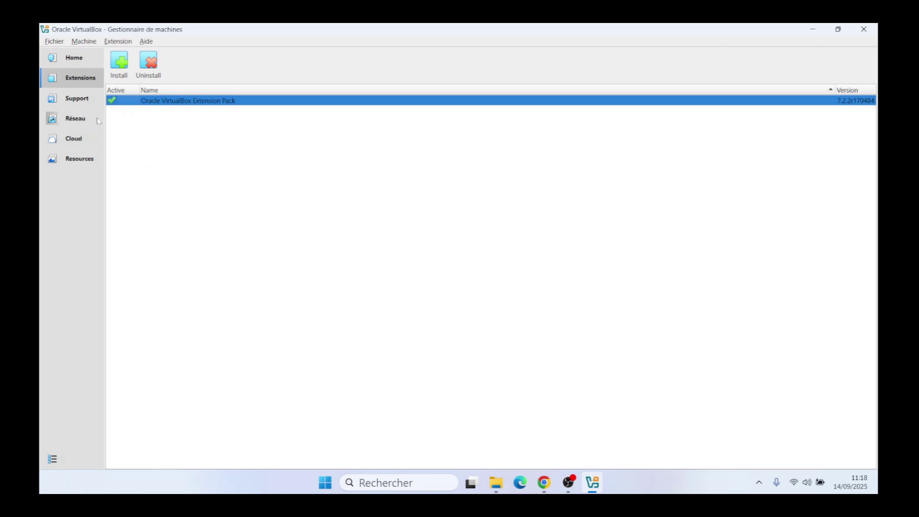
Review the update and language settings in the VirtualBox preferences from the Home page, and close them with the settings saved
click(72, 60)
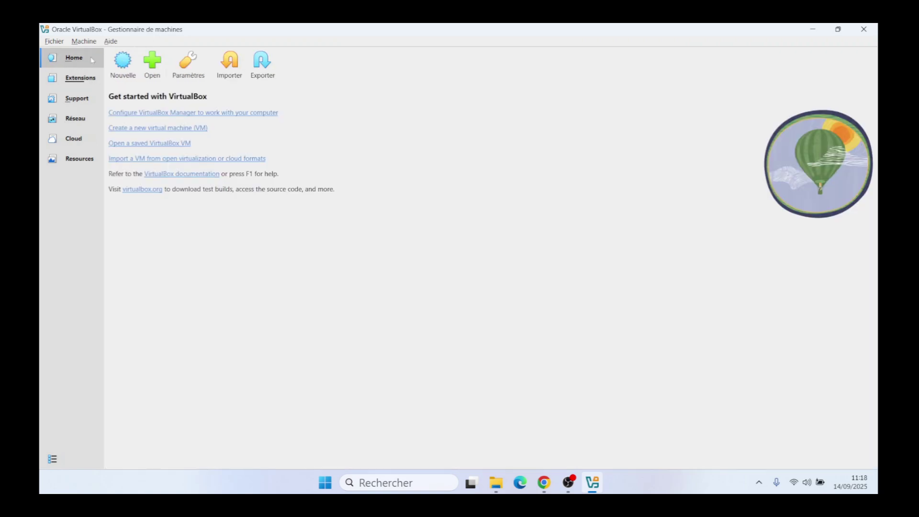
click(195, 69)
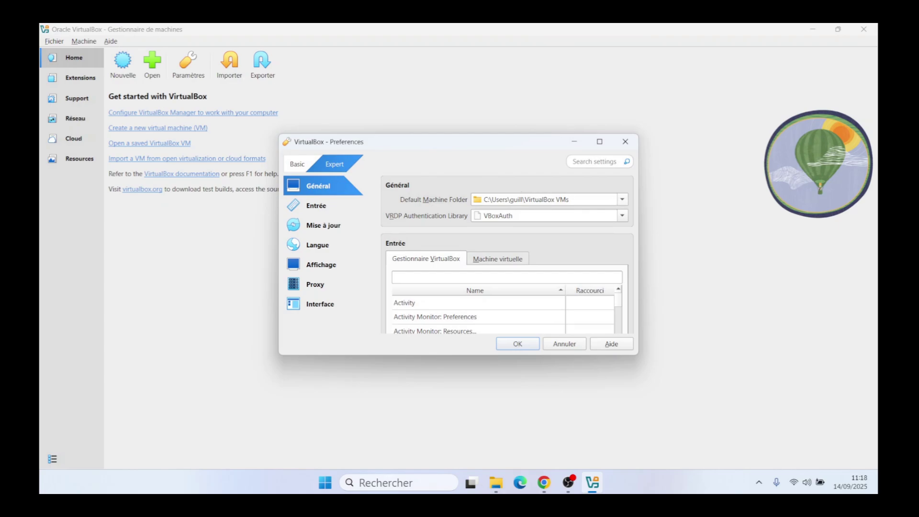
click(326, 230)
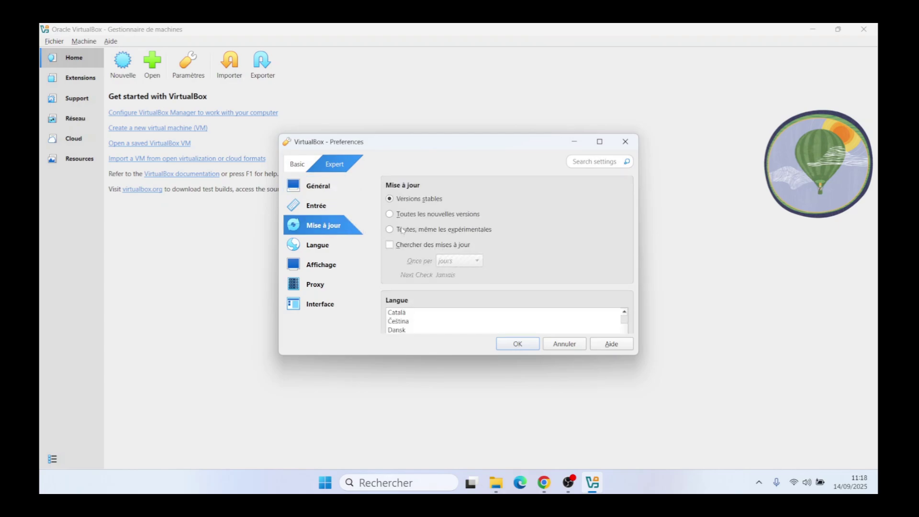
click(322, 248)
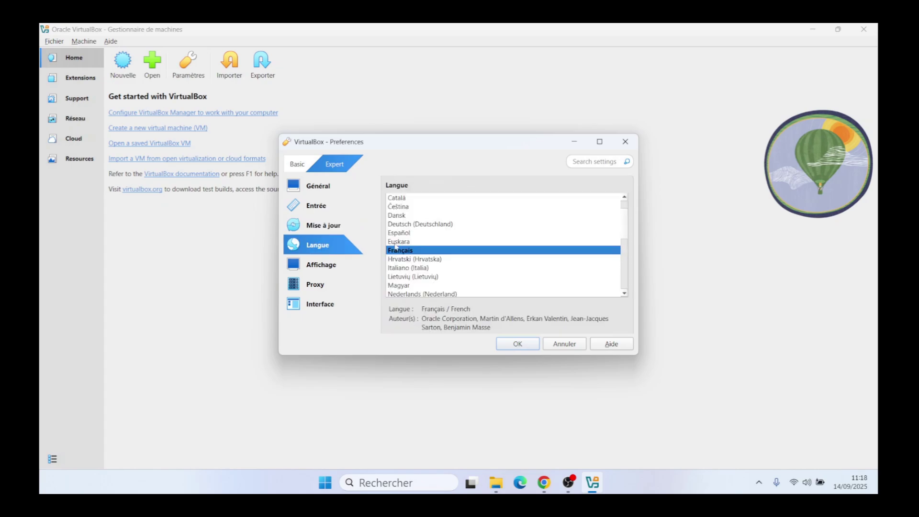
click(515, 345)
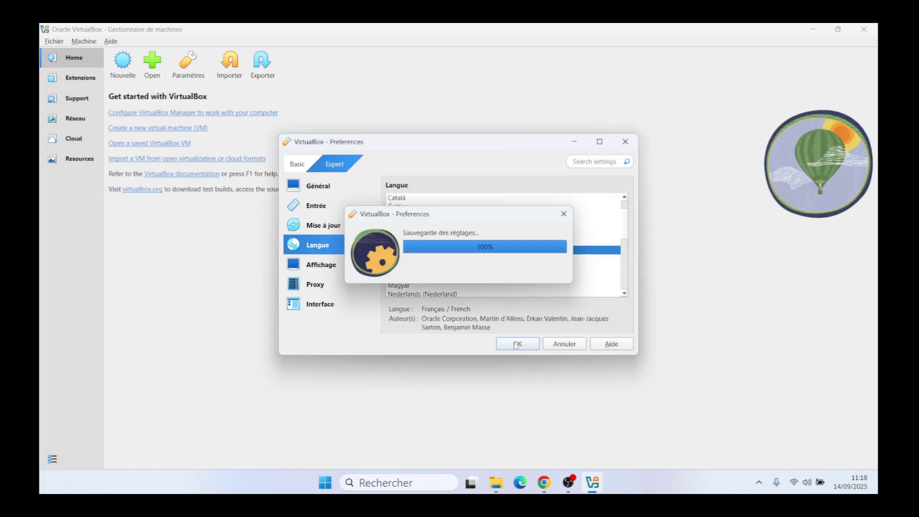